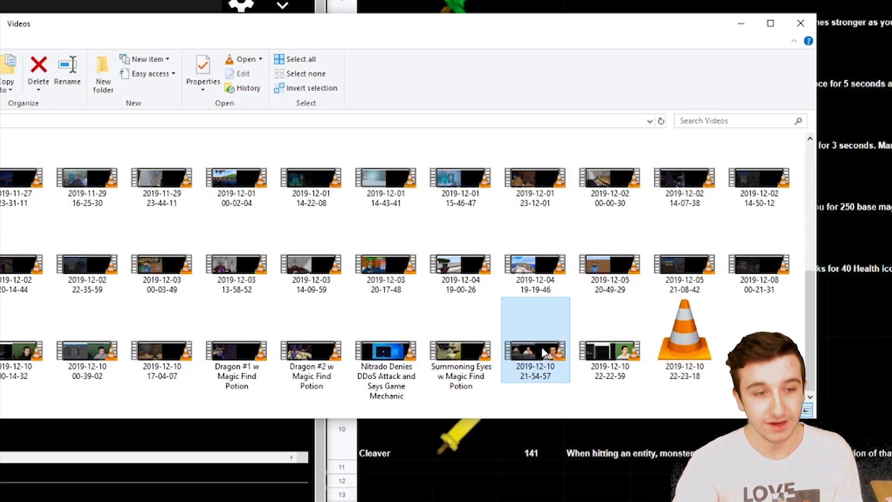
pyautogui.click(603, 355)
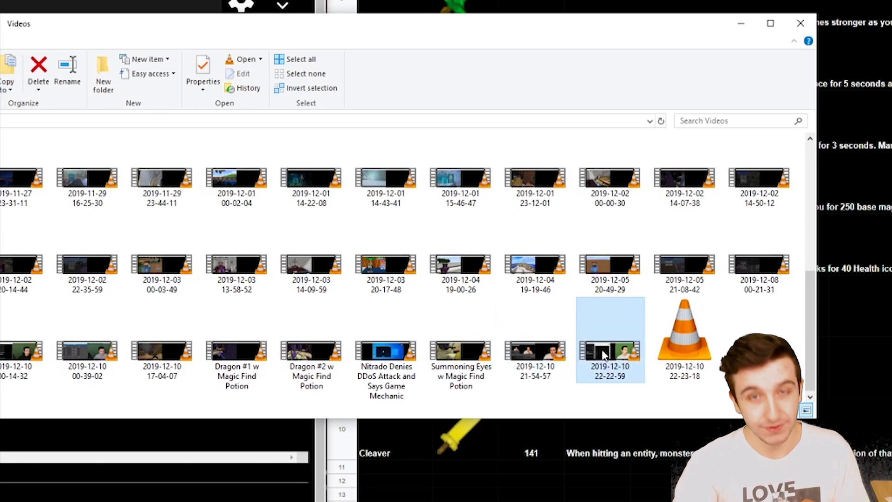
pyautogui.doubleClick(18, 344)
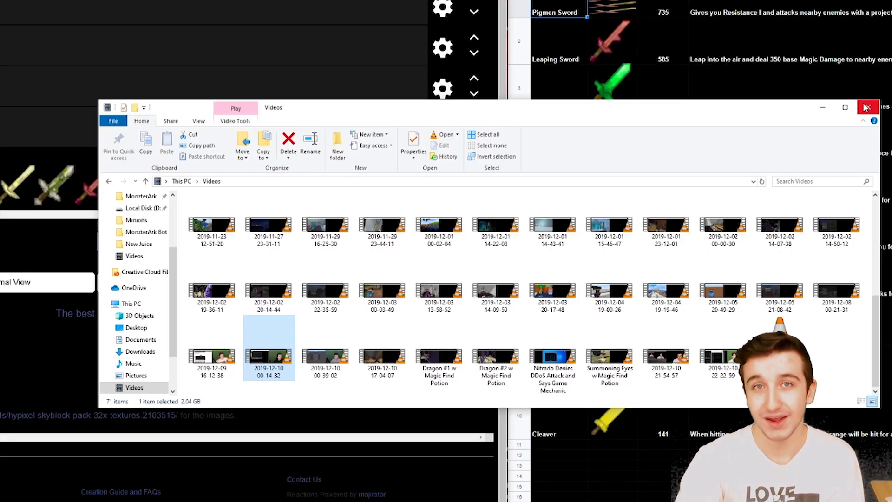
pyautogui.click(826, 111)
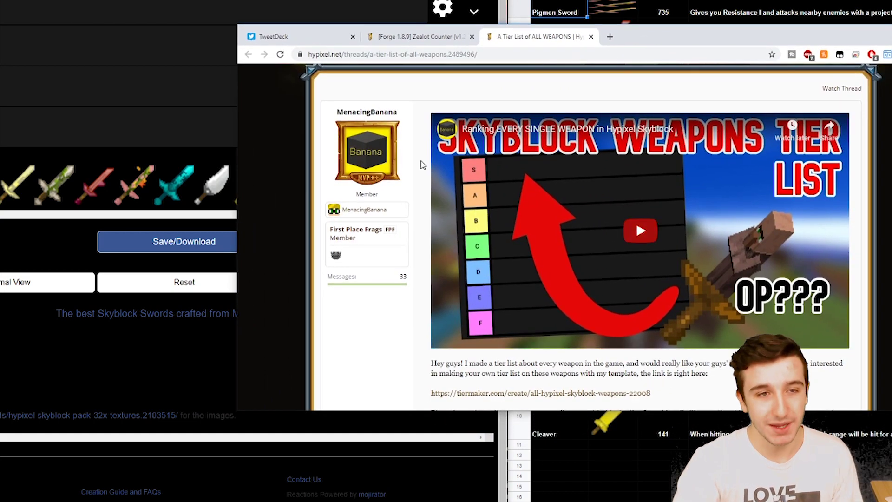
pyautogui.scroll(-5, 512, 197)
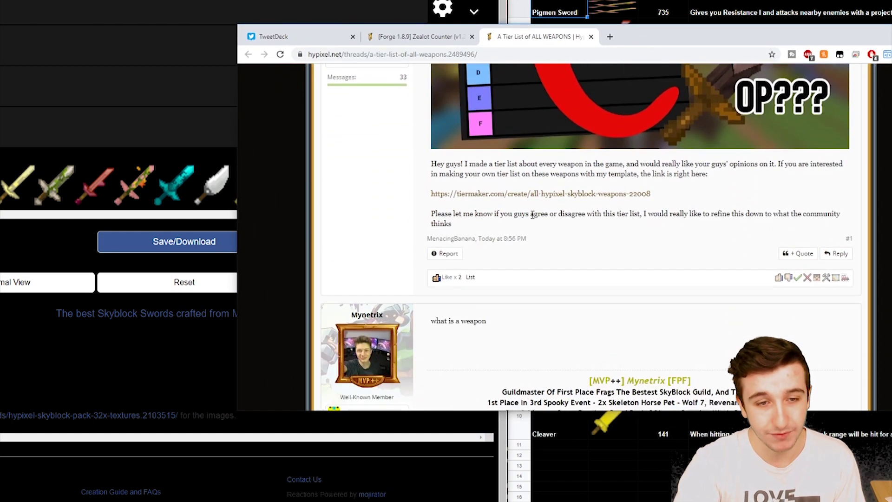
pyautogui.scroll(3, 537, 230)
pyautogui.scroll(3, 536, 233)
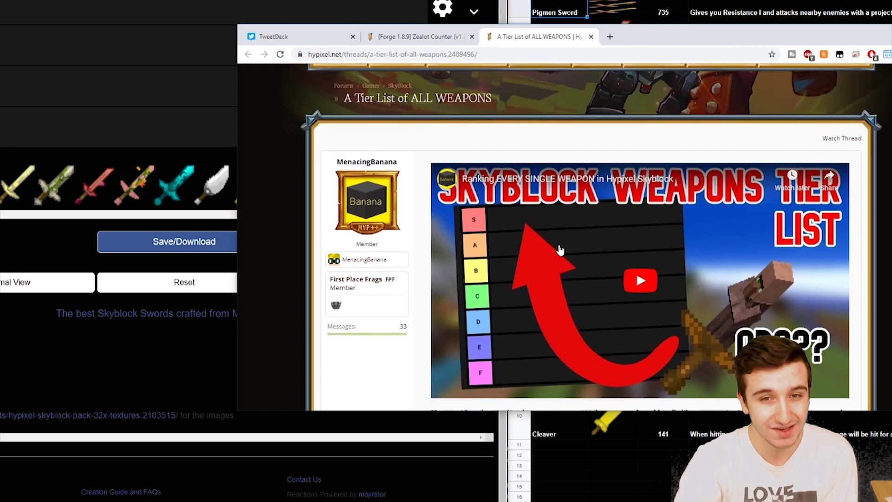
pyautogui.scroll(-1, 562, 237)
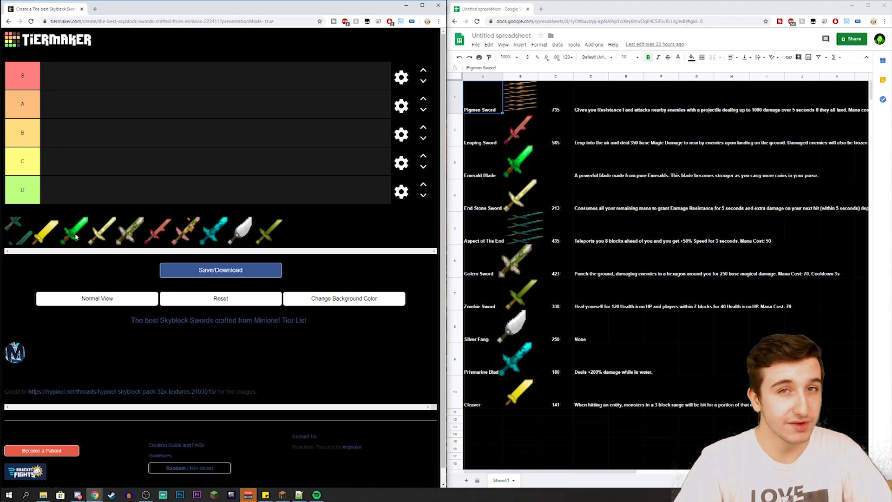
# - Rank the green Emerald Blade in the S tier
pyautogui.moveTo(77, 241); pyautogui.dragTo(70, 92)
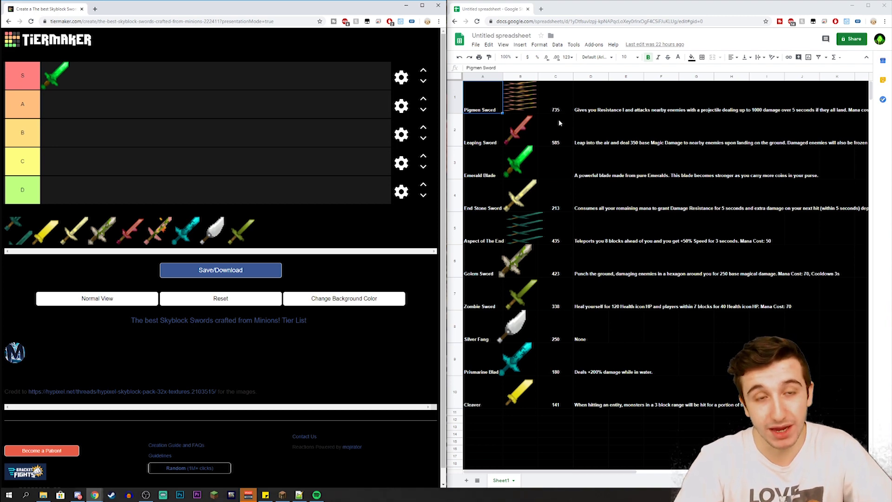
# - Place the yellow Cleaver in tier D, then check the Cleaver (141) and Prismarine Blade (180) stats
pyautogui.moveTo(40, 235); pyautogui.dragTo(107, 193)
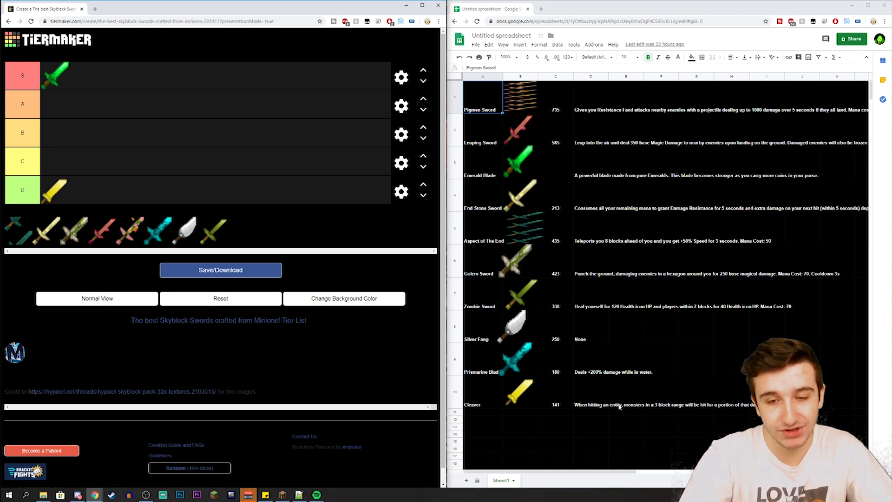
pyautogui.click(561, 402)
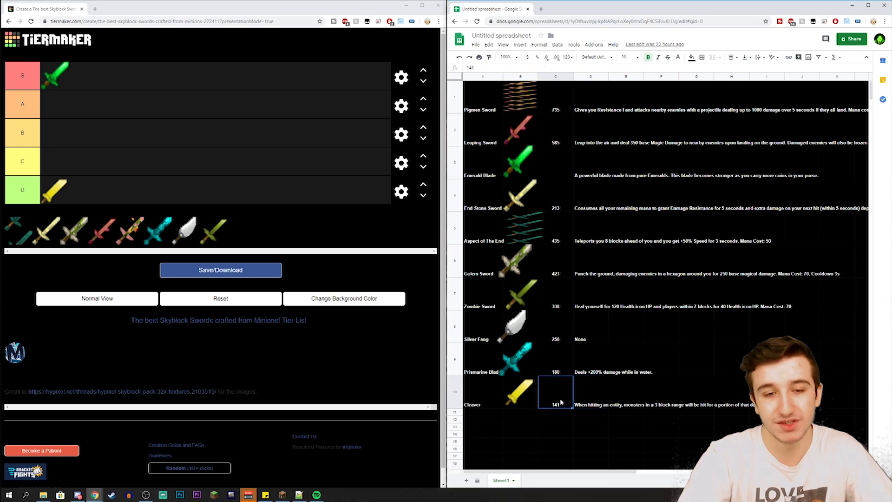
pyautogui.click(526, 370)
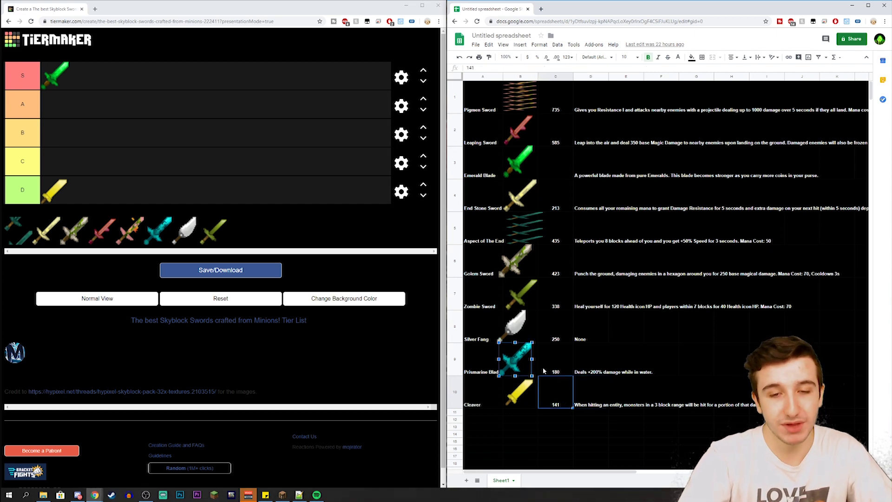
pyautogui.click(544, 370)
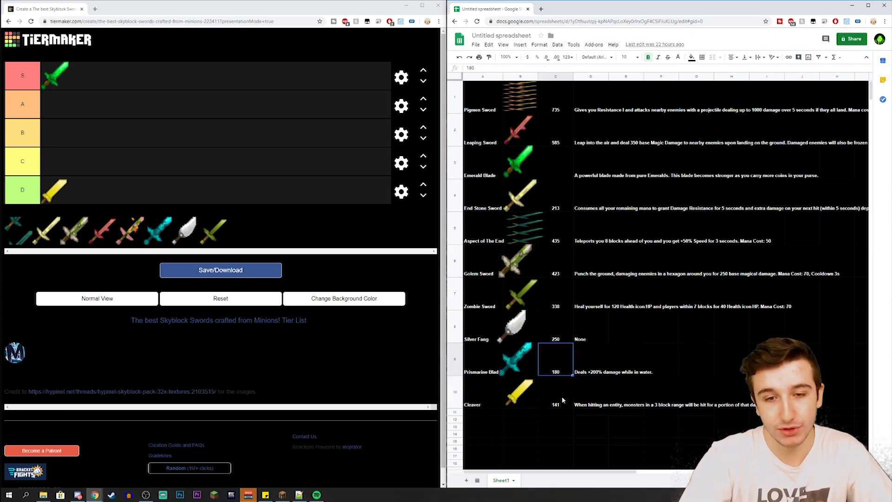
pyautogui.click(592, 375)
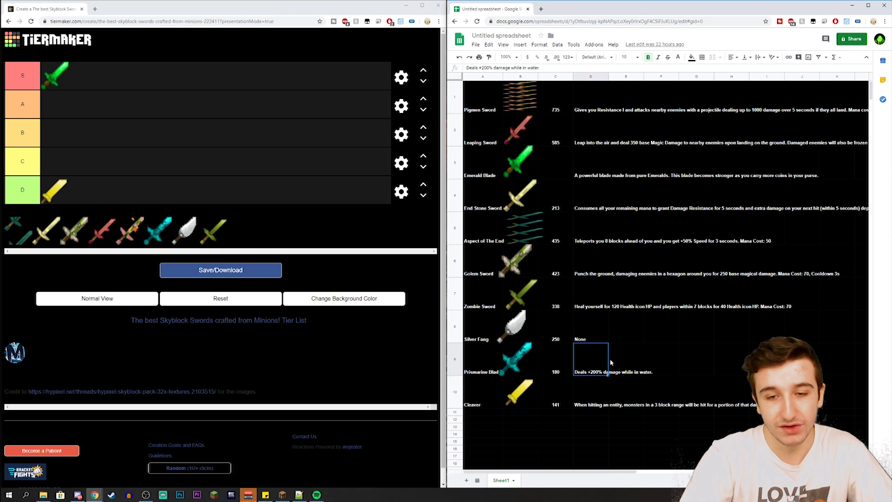
# - Rank the Prismarine Blade in D and the Pigman Sword (value 735) in S
pyautogui.moveTo(158, 230); pyautogui.dragTo(146, 197)
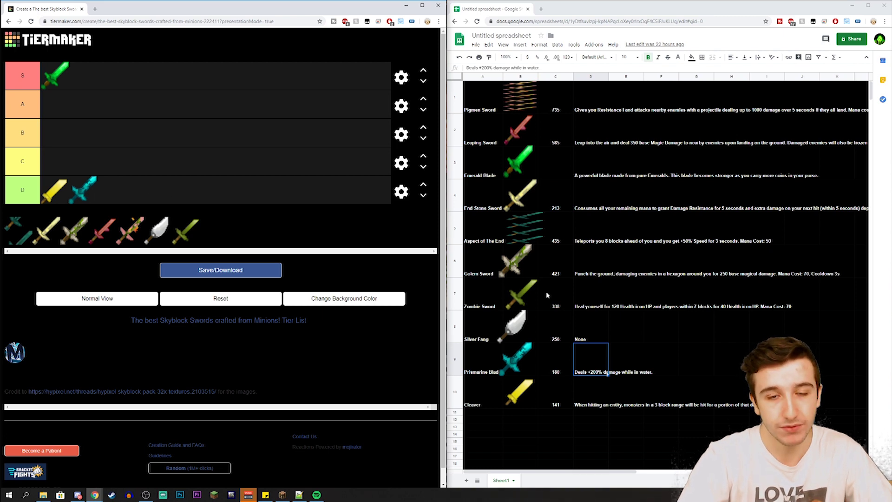
pyautogui.click(590, 139)
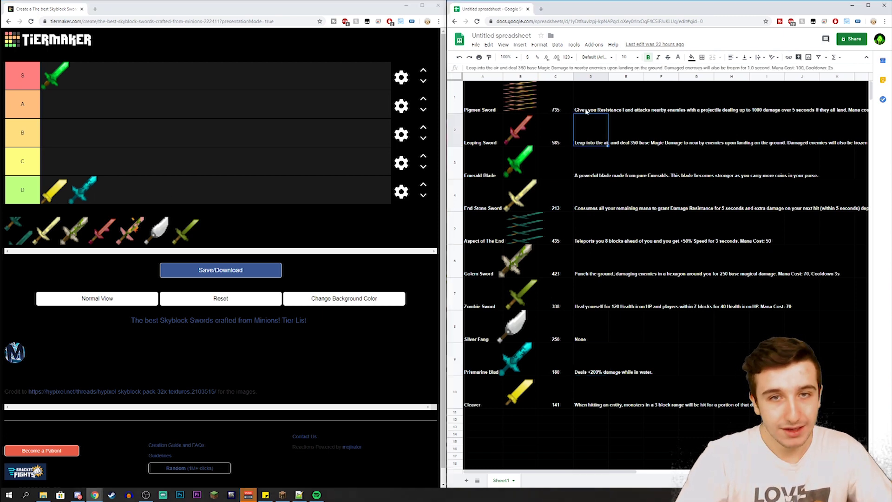
pyautogui.click(588, 108)
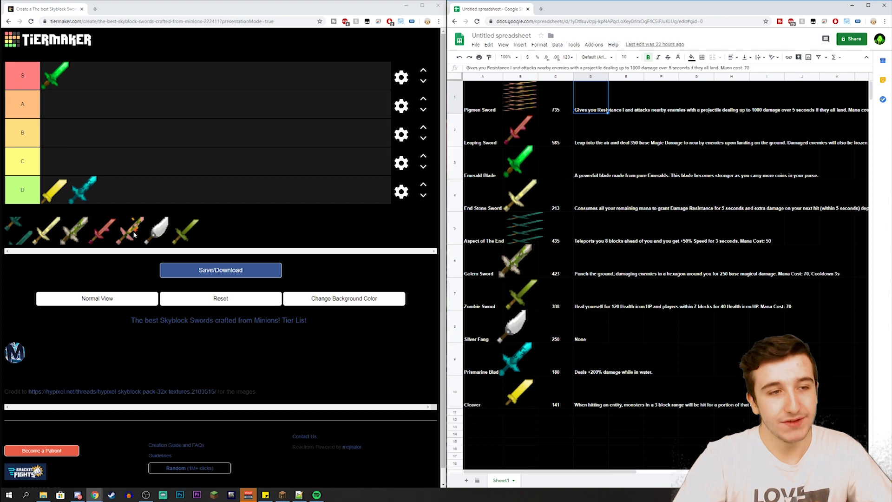
pyautogui.moveTo(132, 232); pyautogui.dragTo(194, 84)
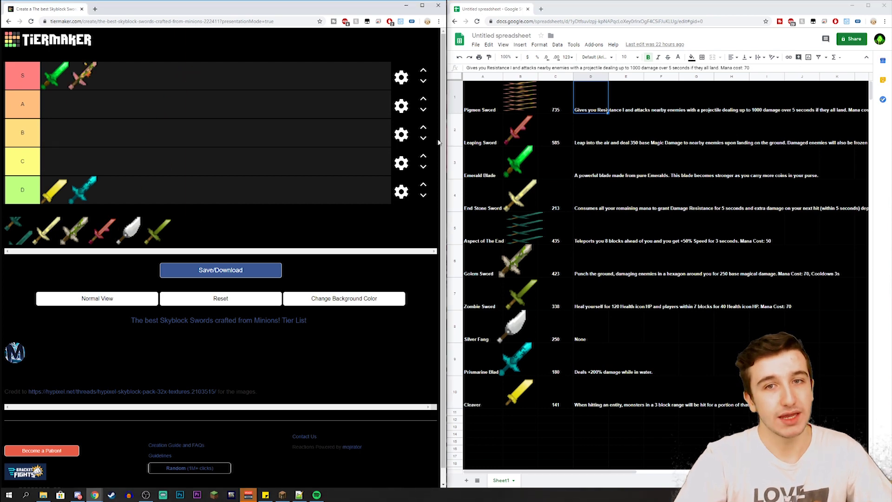
pyautogui.click(557, 108)
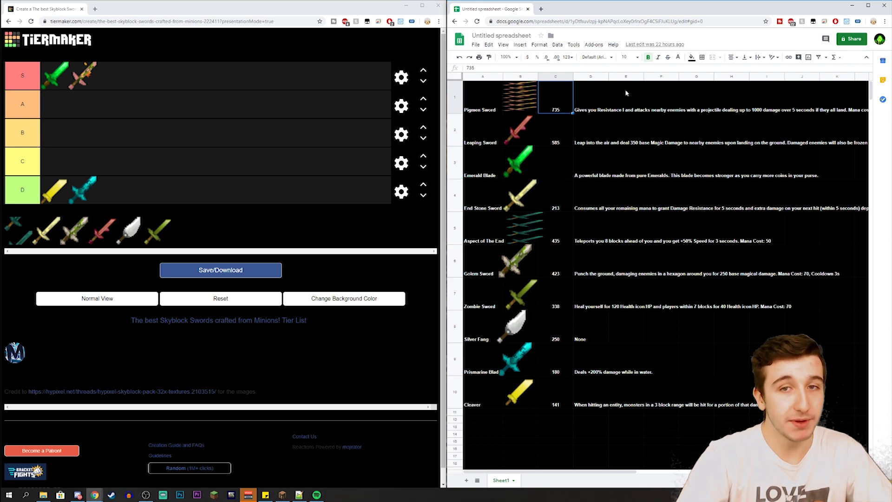
pyautogui.click(587, 103)
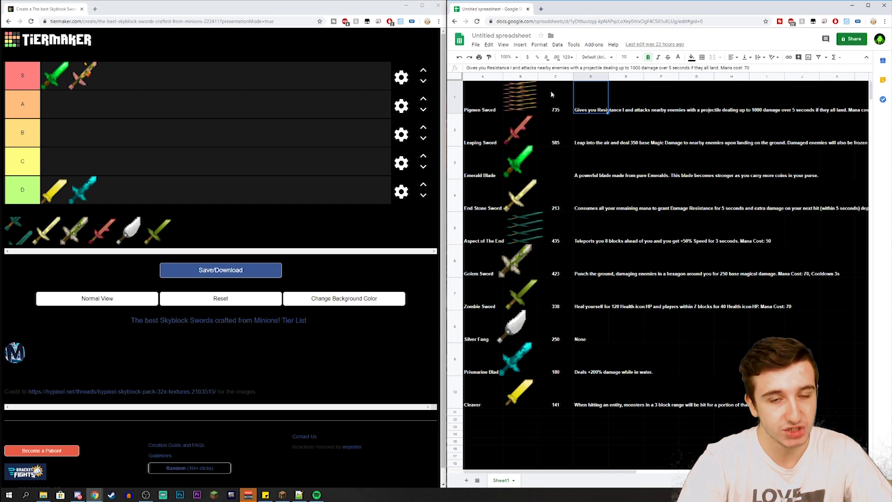
# - Drop the red Leaping Sword into the A tier row
pyautogui.moveTo(102, 230); pyautogui.dragTo(136, 110)
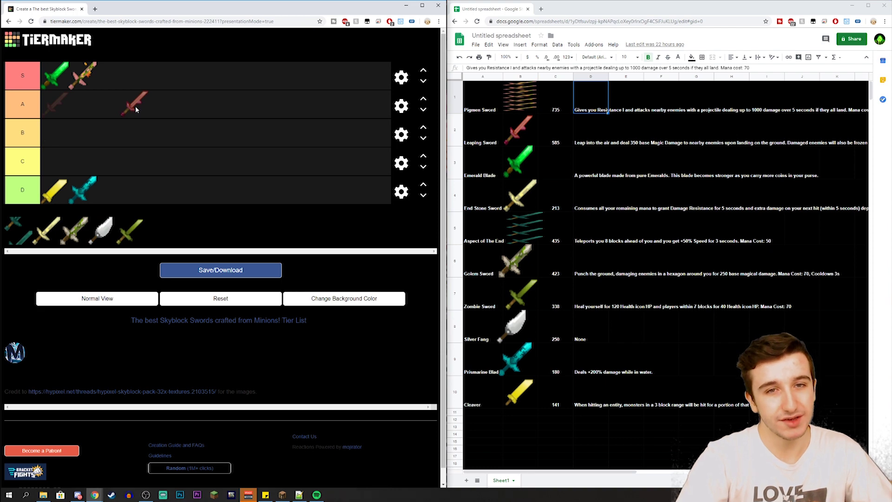
pyautogui.moveTo(136, 110); pyautogui.dragTo(136, 109)
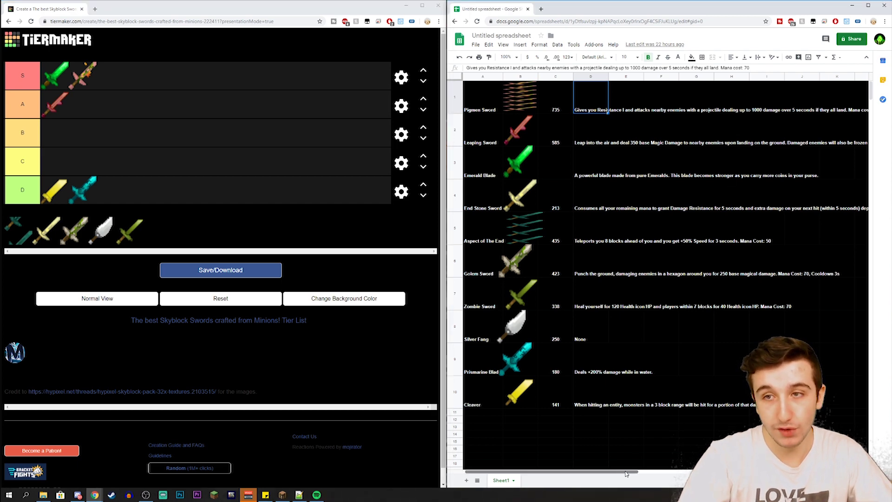
pyautogui.moveTo(621, 472)
pyautogui.mouseDown()
pyautogui.moveTo(673, 473)
pyautogui.moveTo(623, 473)
pyautogui.mouseUp()
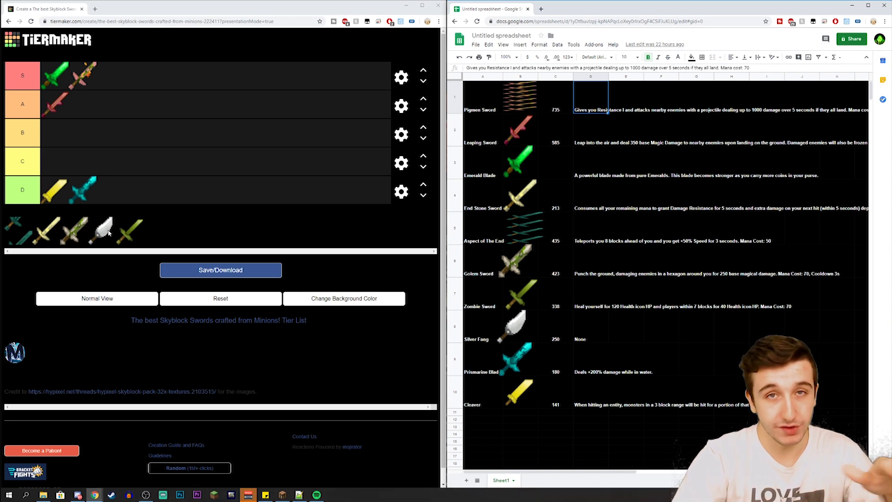
# - Place Silver Fang and the End Stone Sword in tier C, and Aspect of the End in A
pyautogui.moveTo(108, 232); pyautogui.dragTo(112, 227)
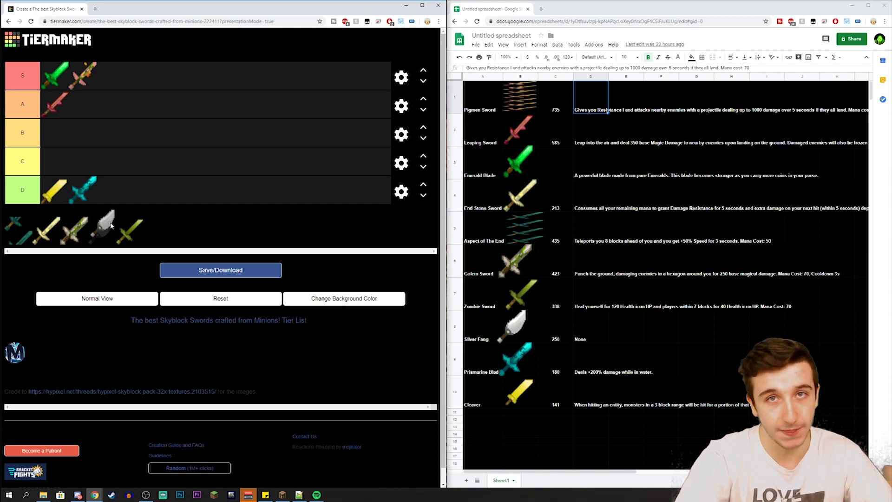
pyautogui.moveTo(111, 225); pyautogui.dragTo(94, 153)
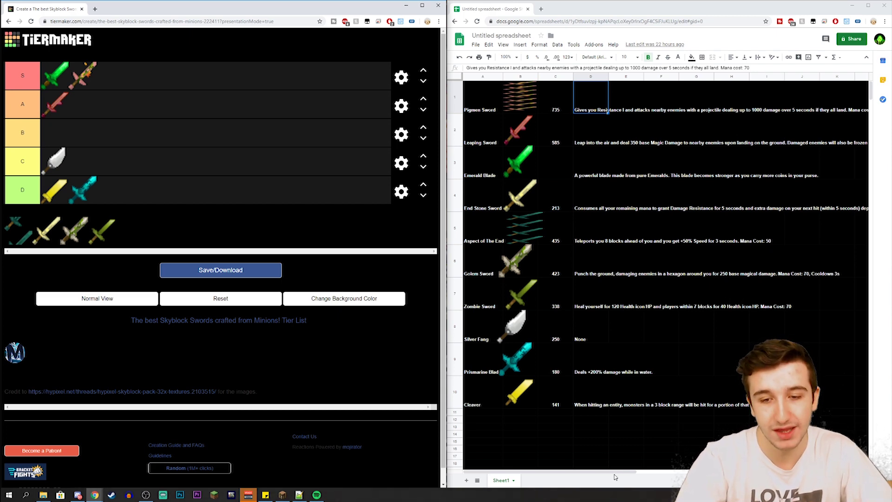
pyautogui.moveTo(615, 475)
pyautogui.mouseDown()
pyautogui.moveTo(683, 475)
pyautogui.moveTo(614, 475)
pyautogui.mouseUp()
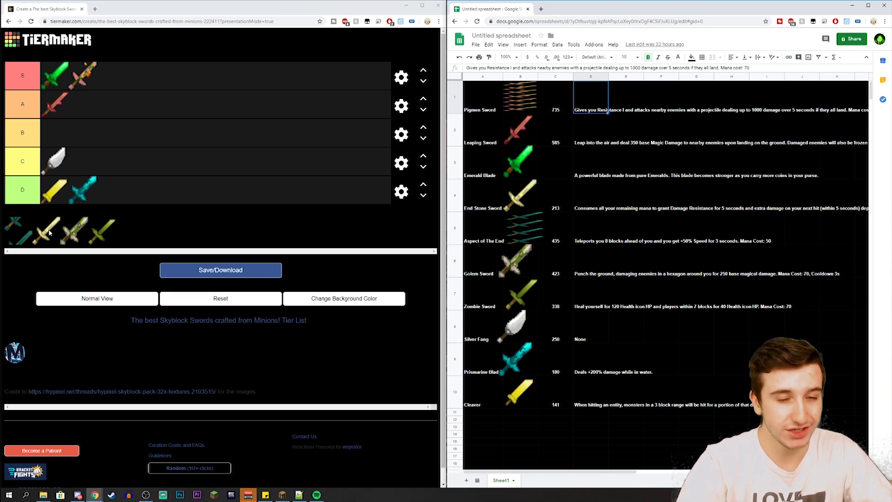
pyautogui.moveTo(49, 232); pyautogui.dragTo(119, 167)
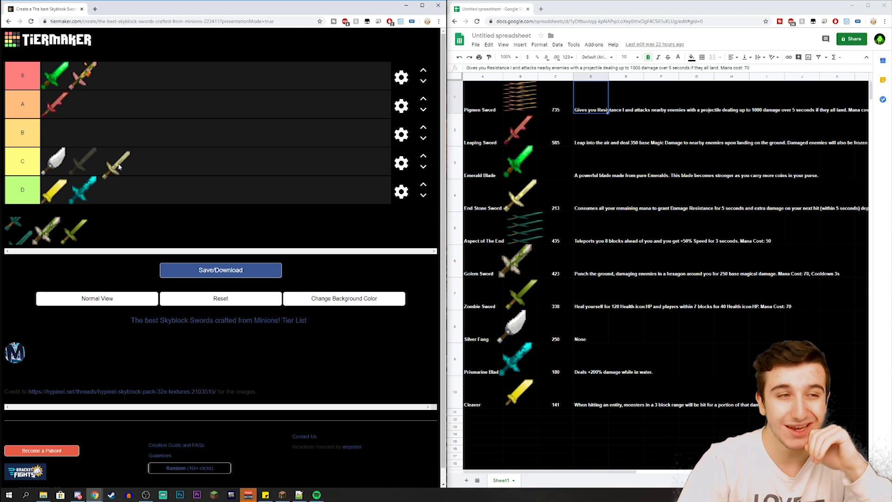
pyautogui.moveTo(119, 166); pyautogui.dragTo(117, 167)
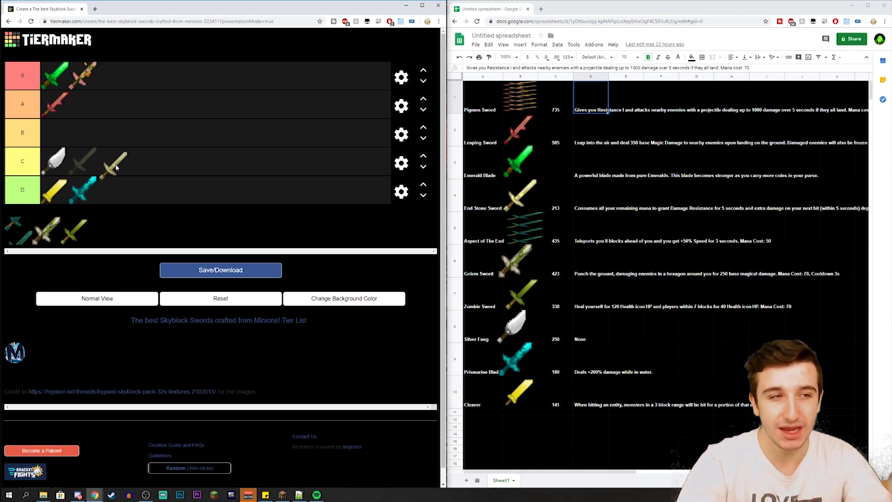
pyautogui.moveTo(116, 167); pyautogui.dragTo(112, 164)
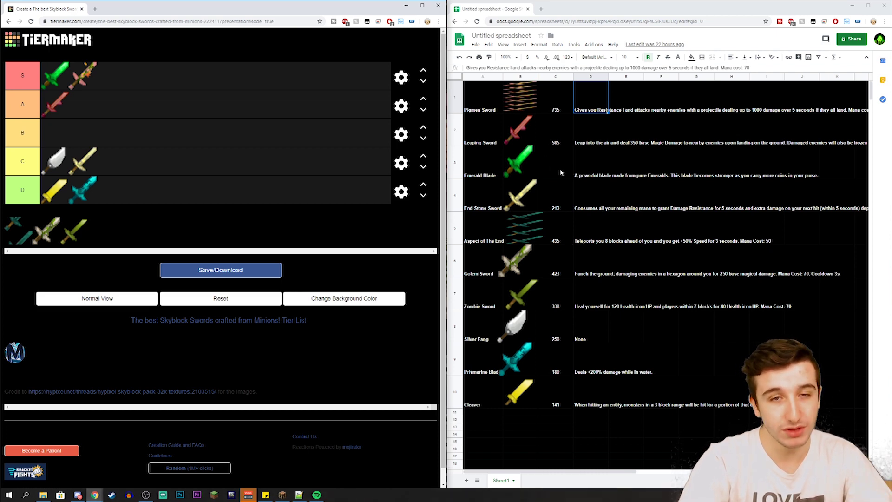
pyautogui.moveTo(14, 230); pyautogui.dragTo(124, 105)
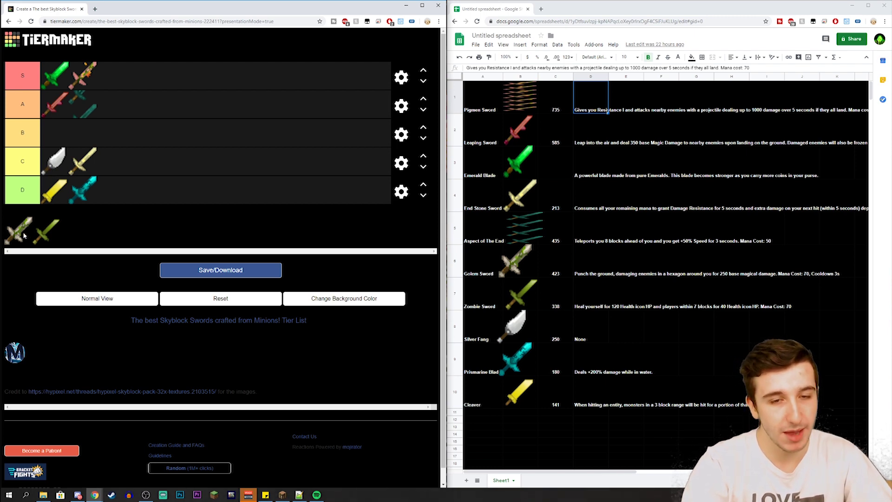
# - Settle the Golem Sword in tier B after trying tier C, then move the Zombie Sword up
pyautogui.moveTo(23, 236); pyautogui.dragTo(62, 145)
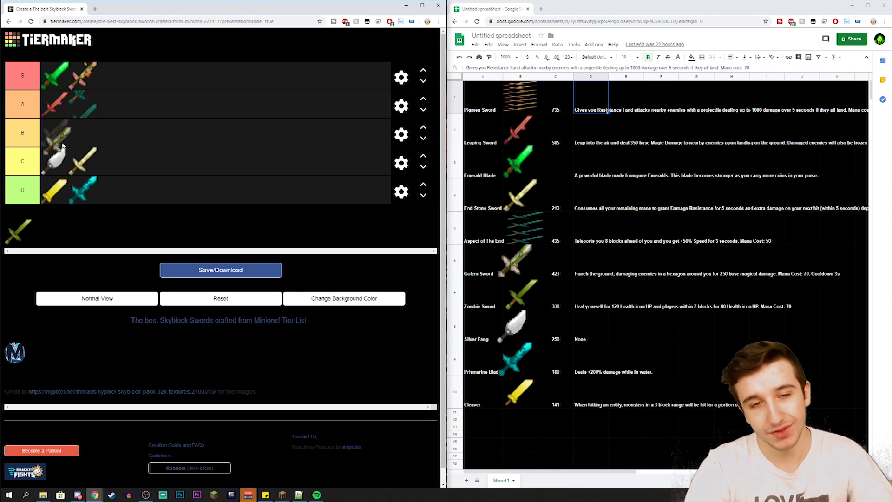
pyautogui.moveTo(63, 145); pyautogui.dragTo(60, 156)
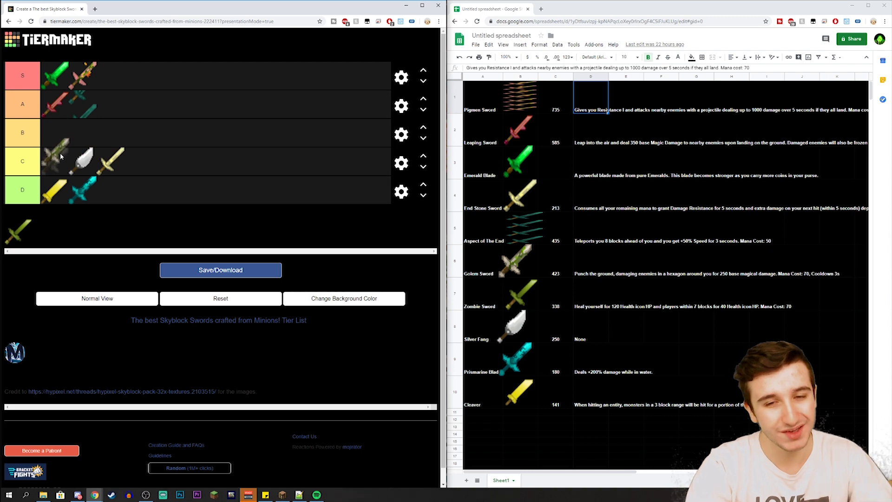
pyautogui.moveTo(59, 155); pyautogui.dragTo(56, 135)
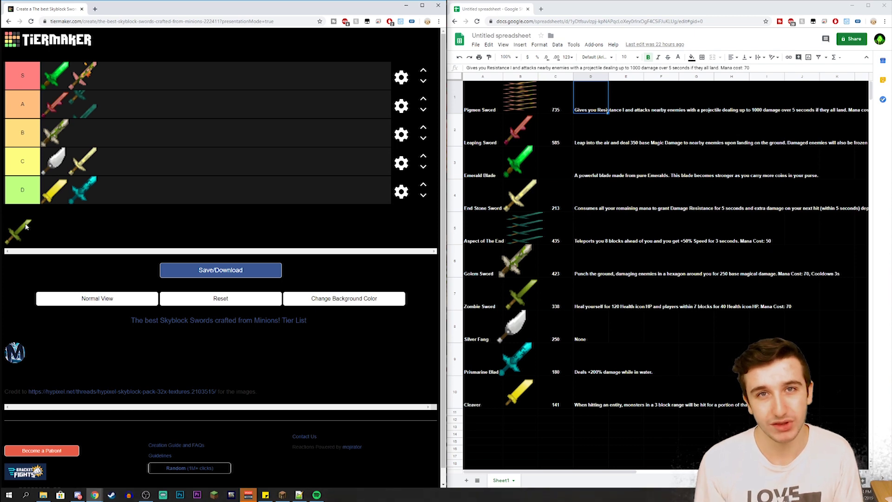
pyautogui.moveTo(26, 226); pyautogui.dragTo(136, 137)
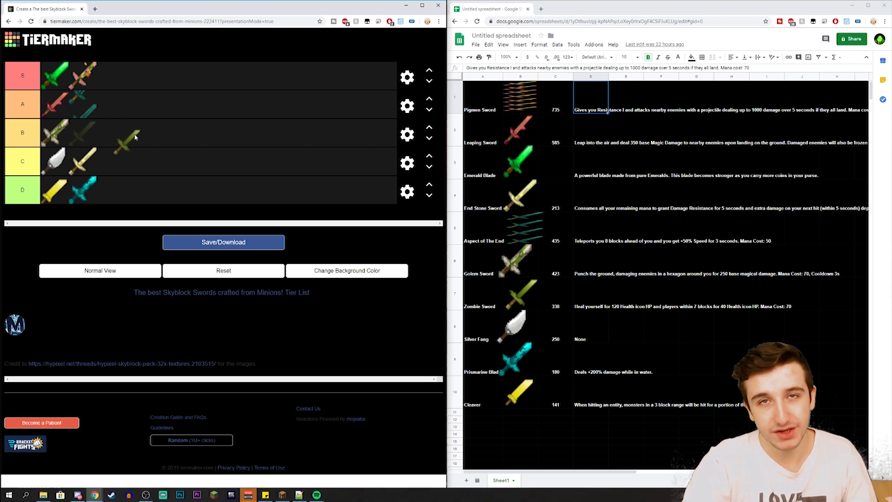
# - Try the Zombie Sword in tiers A and C, finally dropping it in B beside the Golem Sword
pyautogui.moveTo(135, 137); pyautogui.dragTo(143, 131)
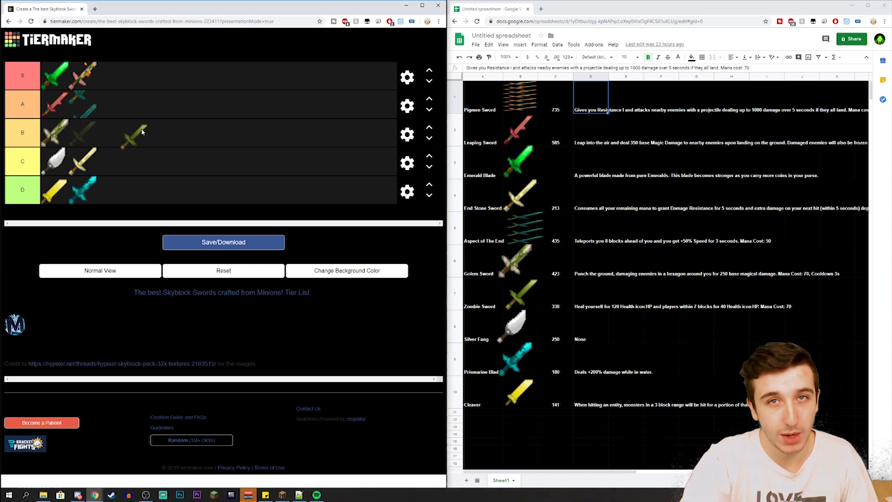
pyautogui.moveTo(143, 132); pyautogui.dragTo(105, 153)
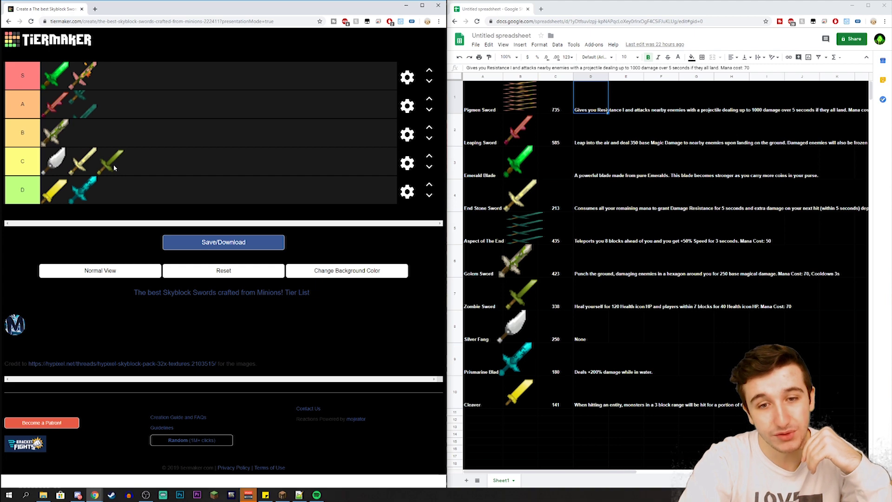
pyautogui.moveTo(116, 166); pyautogui.dragTo(119, 137)
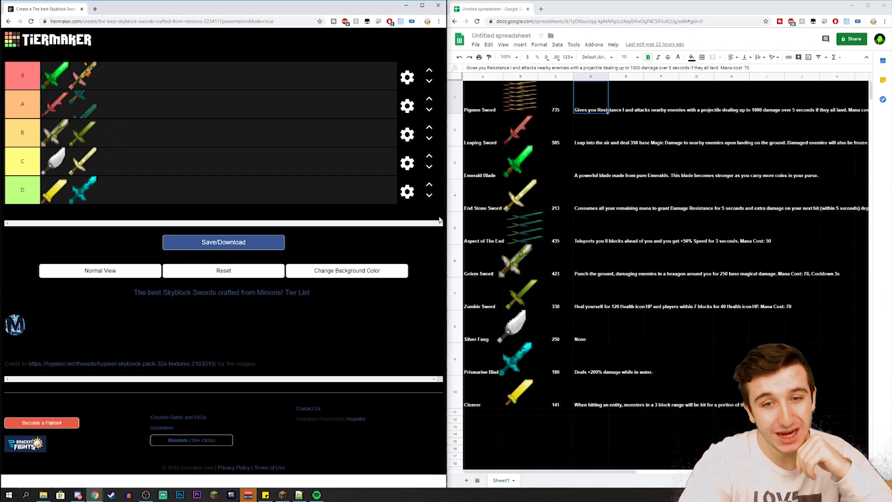